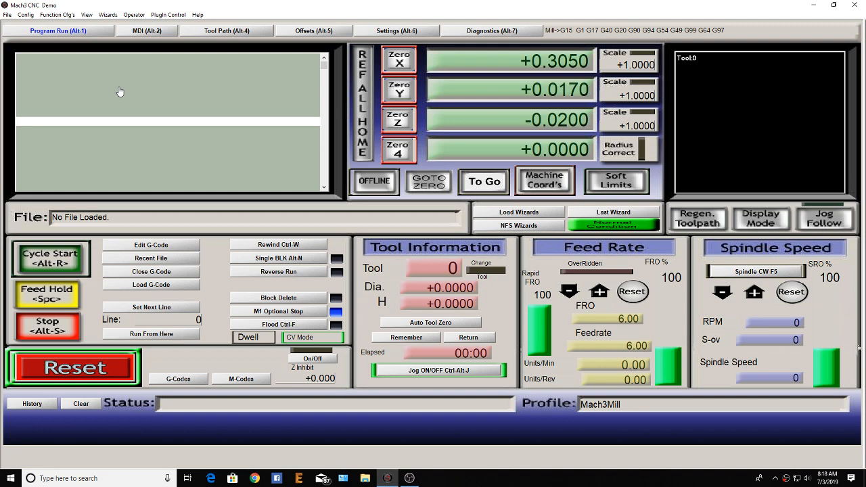
- Look through the available wizards and run the Circular bolt pattern wizard
click(107, 15)
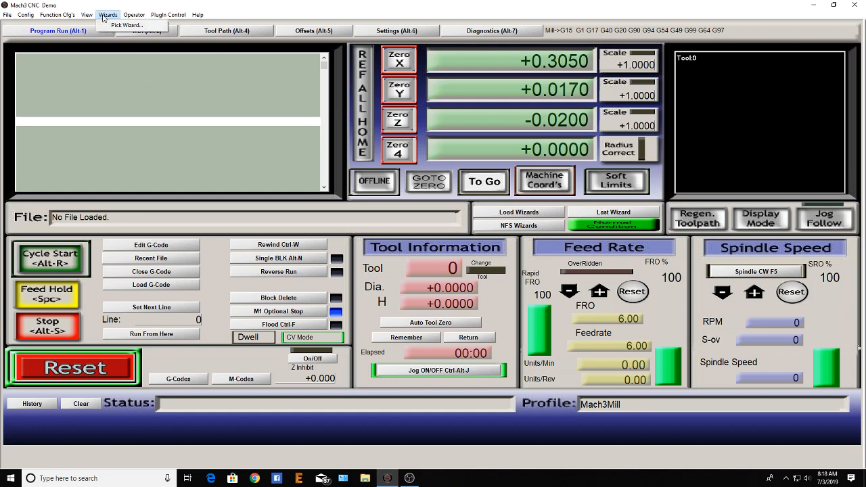
click(120, 28)
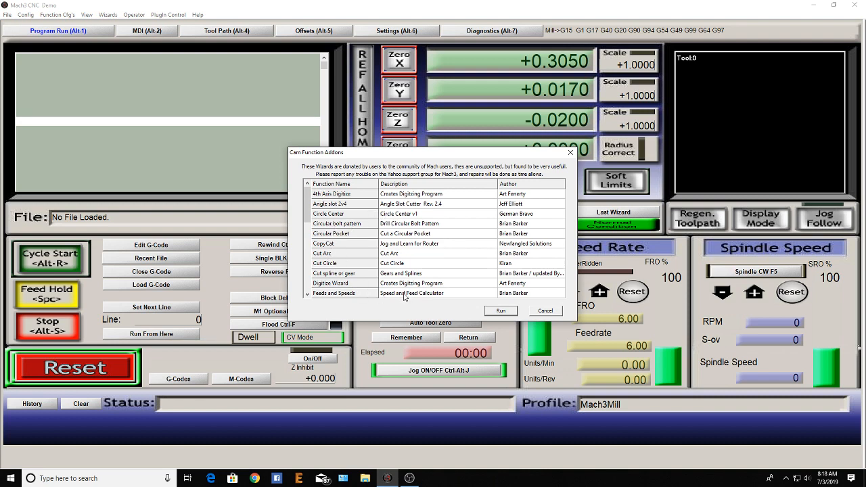
drag(311, 217, 294, 208)
drag(311, 215, 310, 240)
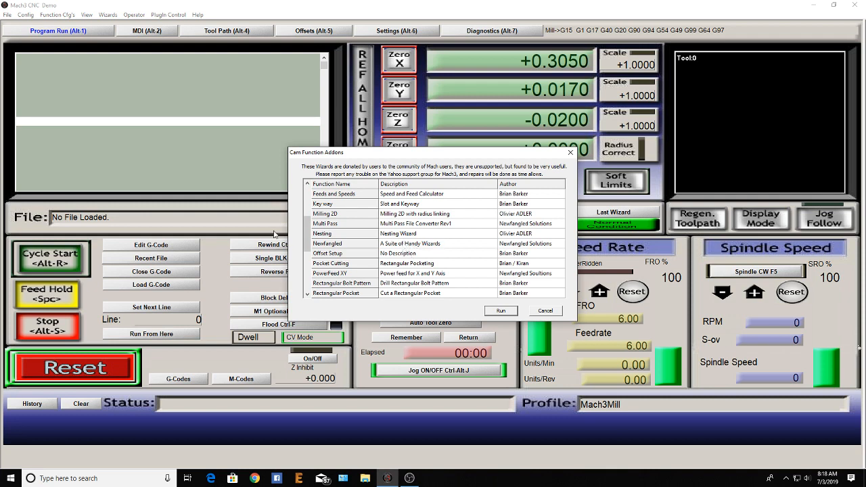
drag(306, 231, 302, 189)
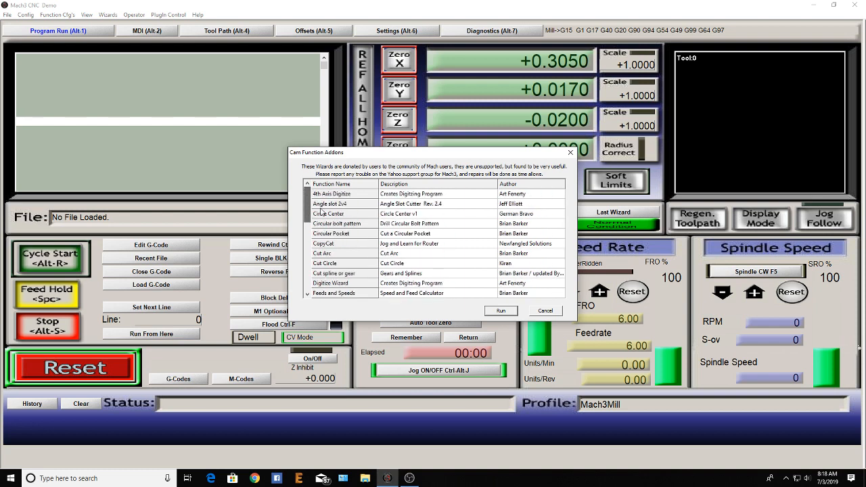
click(417, 227)
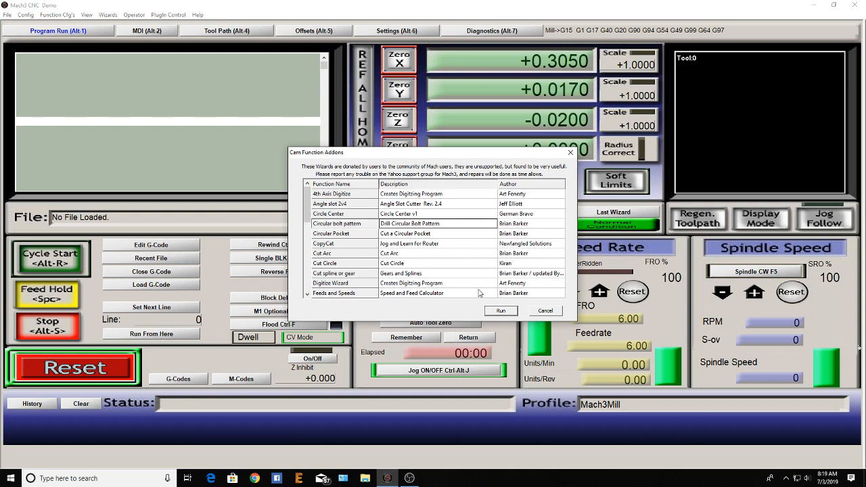
click(504, 315)
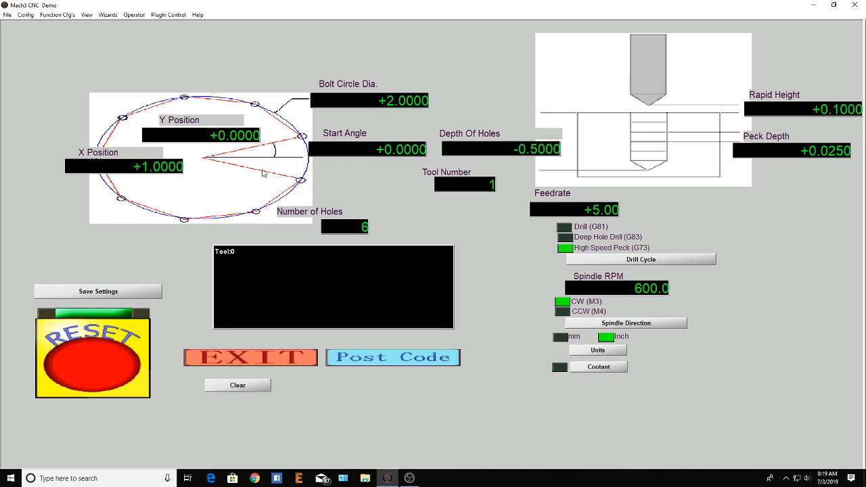
- Set the bolt circle diameter to 2.5 inches and the circle's X position to 0
click(408, 101)
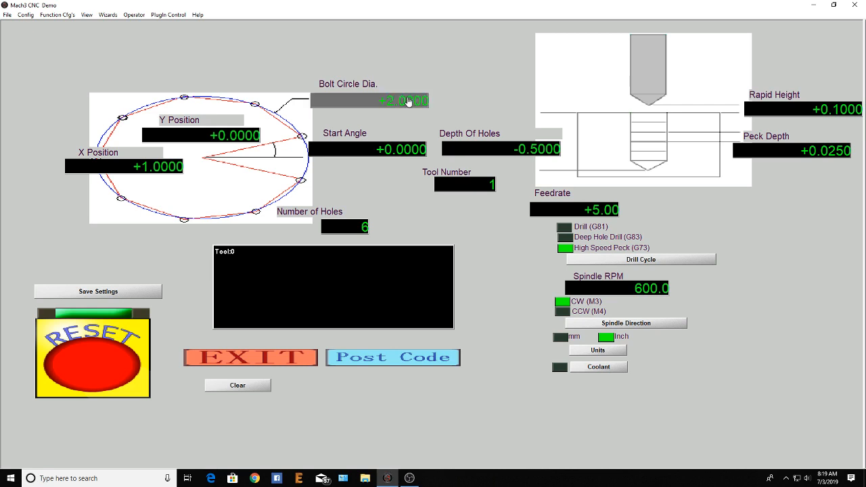
text(2.5)
key(Return)
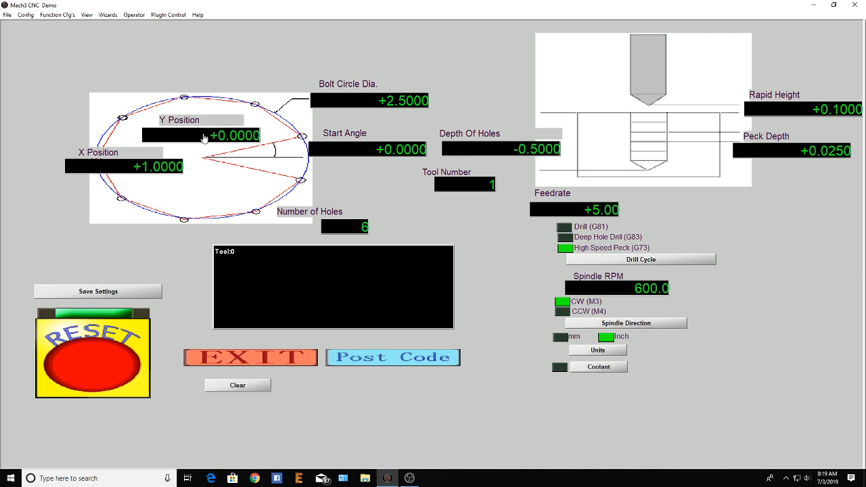
click(180, 171)
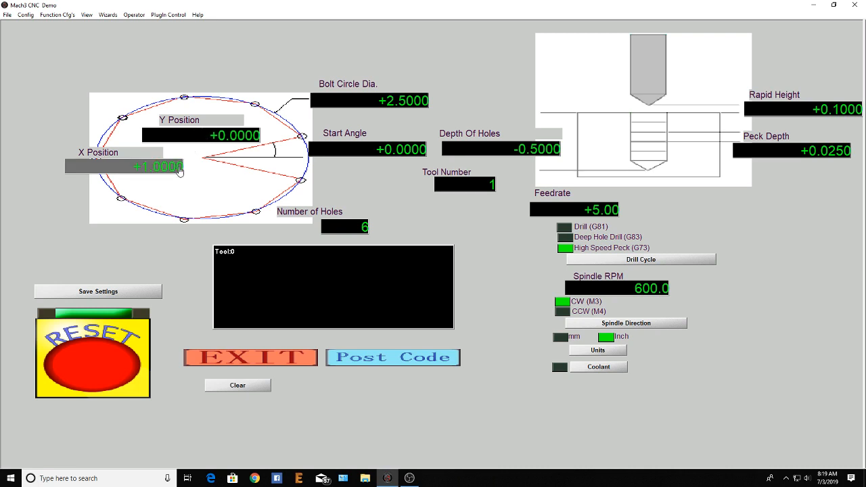
text(0)
key(Return)
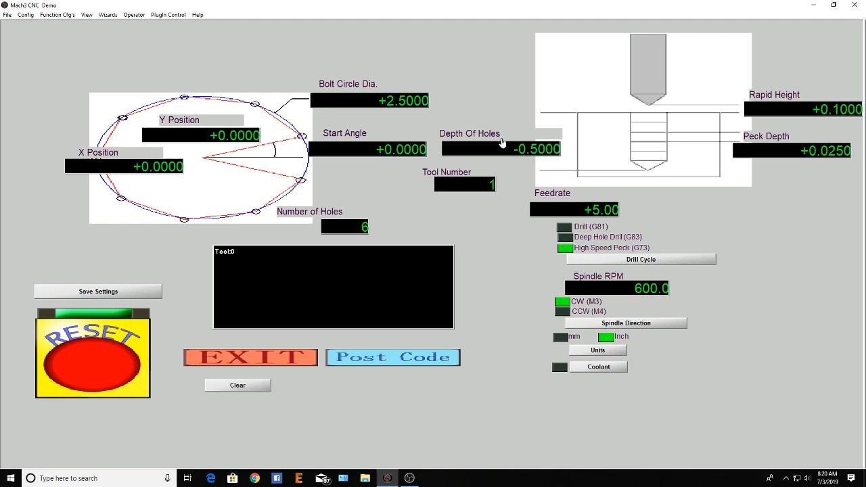
- Set the depth of holes to -0.375 inch and the number of holes to 8
click(534, 152)
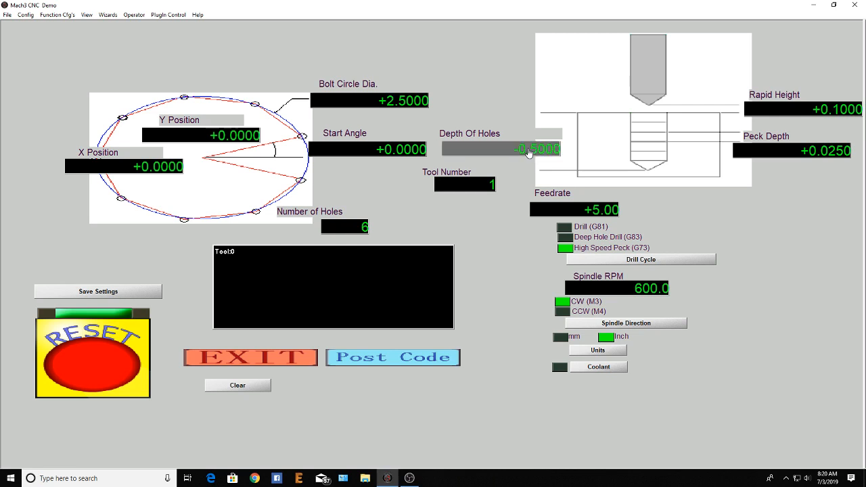
text(-.375)
key(Return)
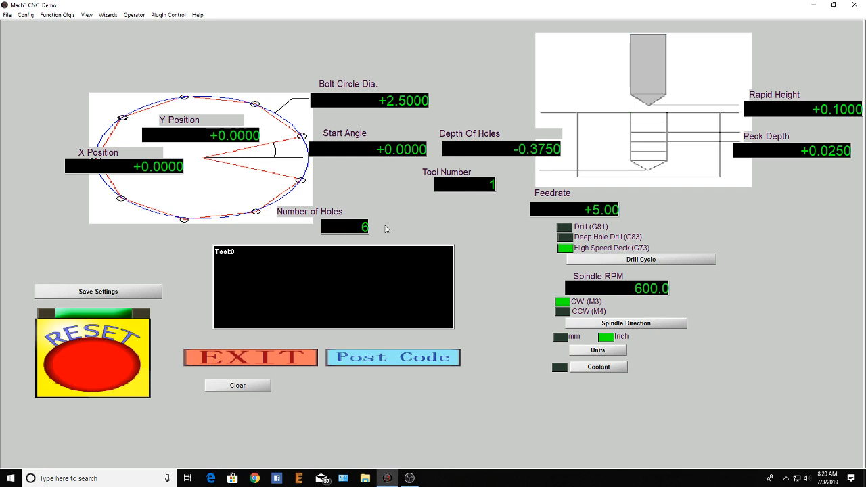
click(353, 229)
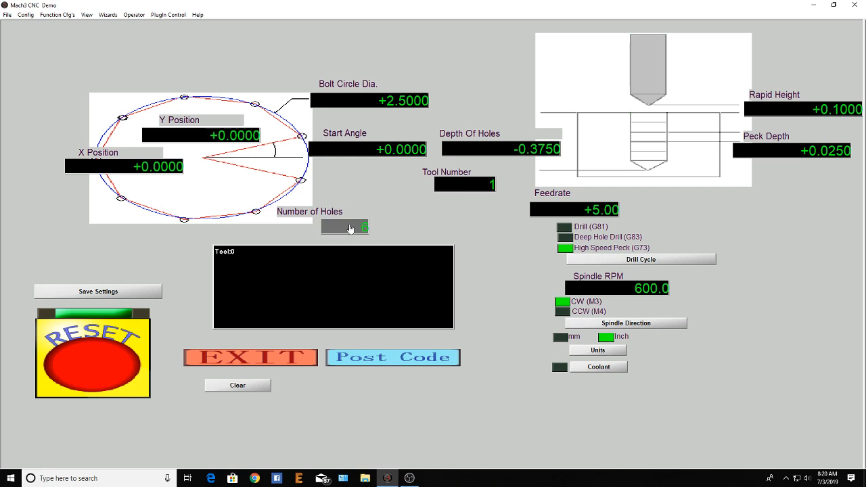
text(8)
key(Return)
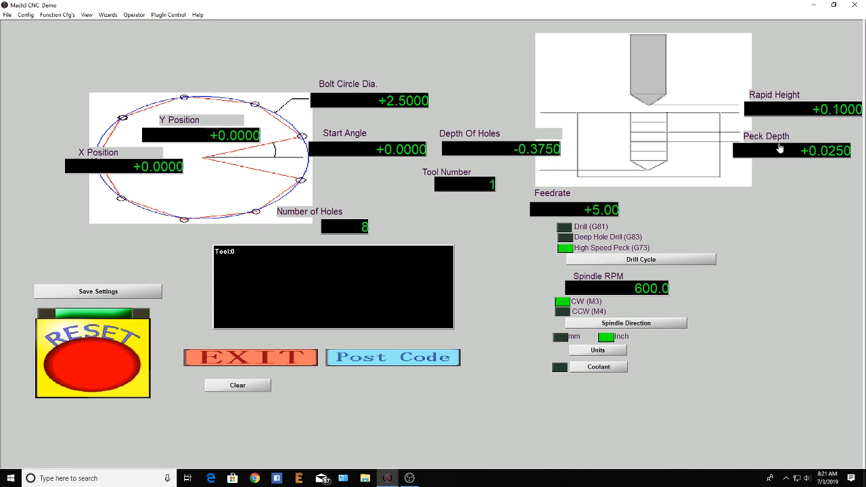
- Set the peck depth to 0.03 inch
click(825, 154)
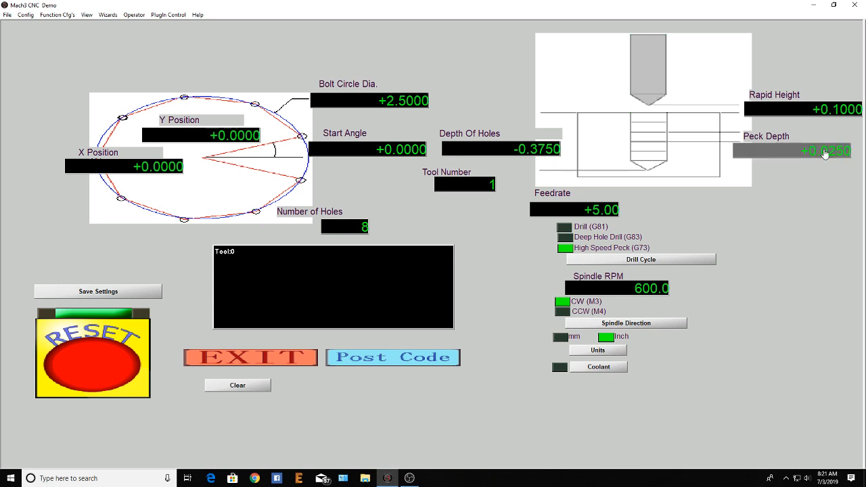
text(.03)
key(Return)
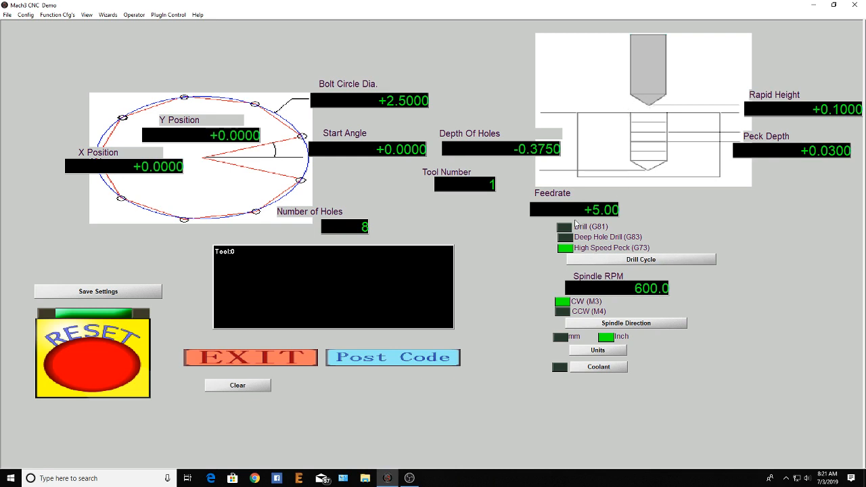
- Cycle through the drill cycle types and choose Deep Hole Drill (G83)
click(627, 259)
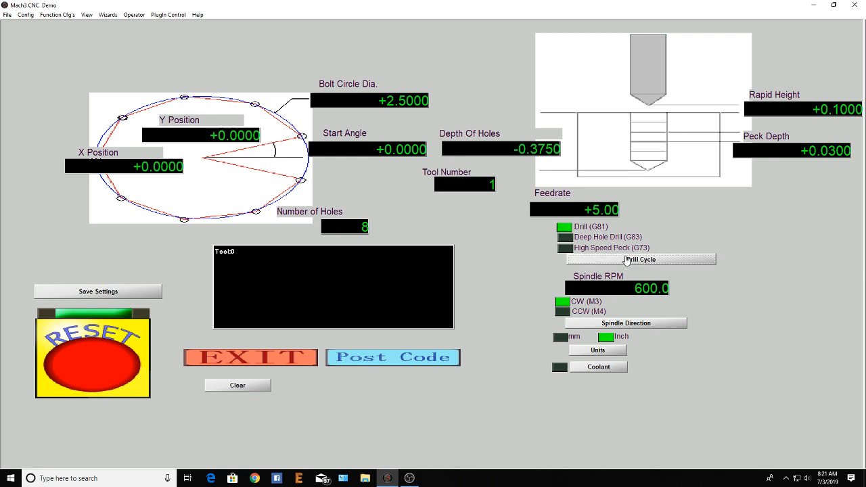
click(627, 259)
click(603, 261)
click(623, 260)
click(624, 260)
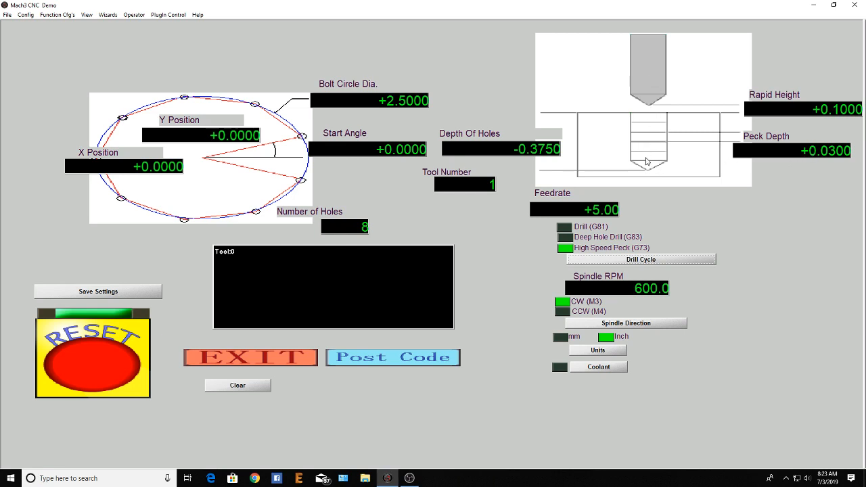
click(609, 261)
click(609, 261)
- Set the spindle speed to 6000 RPM
click(654, 288)
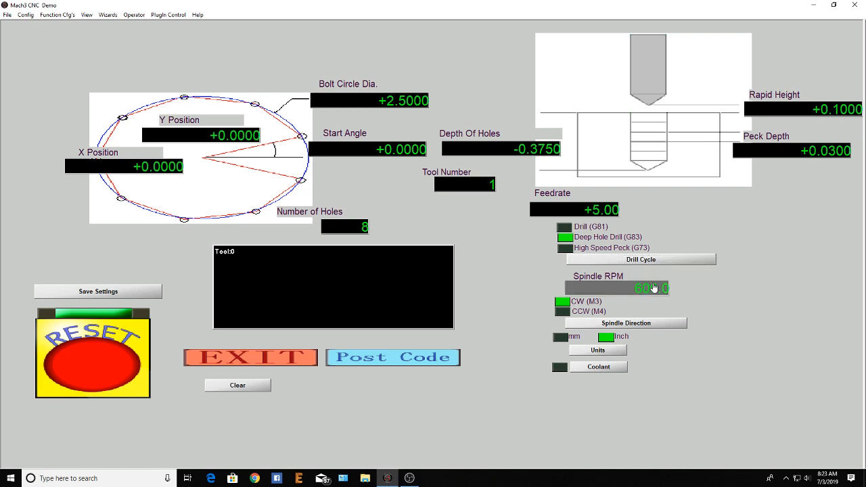
text(6000)
key(Return)
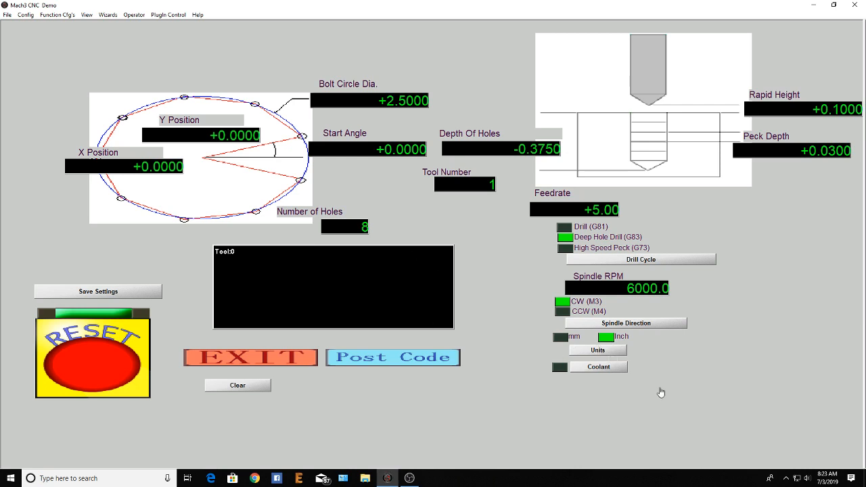
- Leave coolant off, post the bolt pattern's G-code and exit the wizard
click(600, 369)
click(600, 369)
click(396, 359)
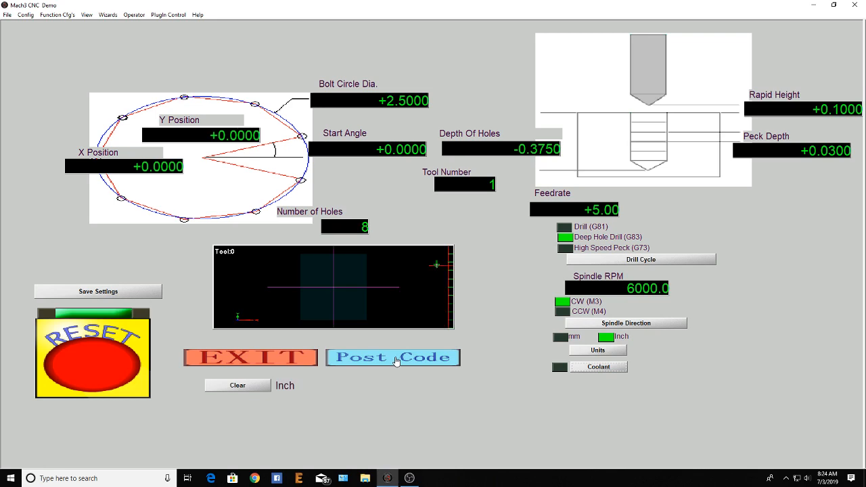
click(254, 365)
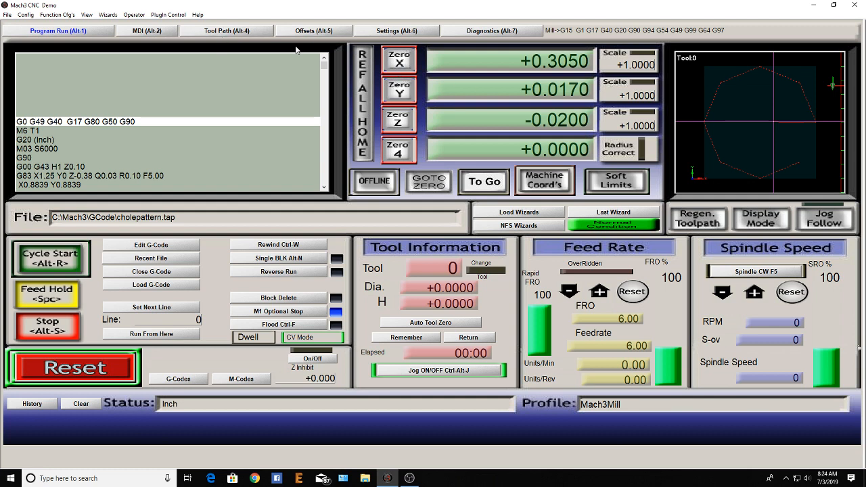
- Send all axes to zero and examine the bolt pattern's G-code lines in the tool path view
click(429, 183)
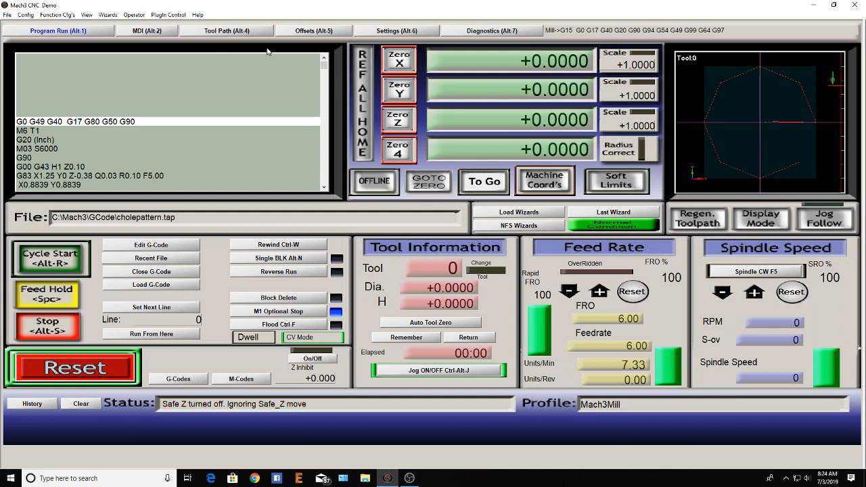
click(225, 31)
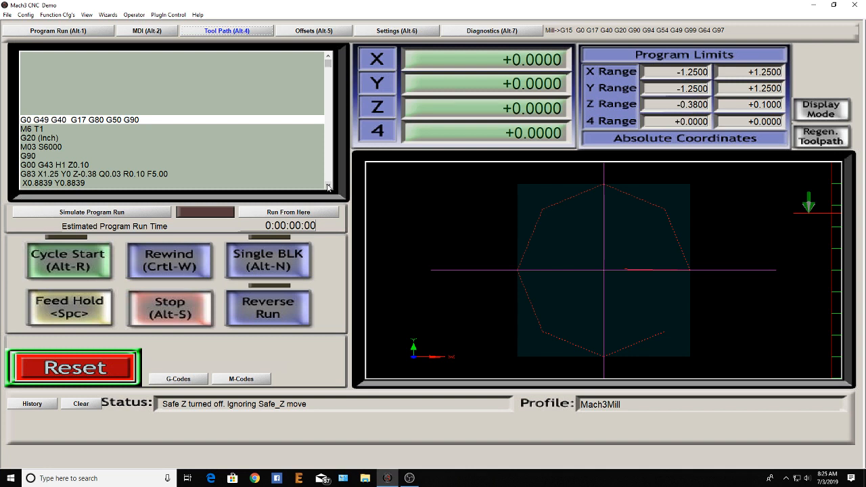
click(327, 188)
click(327, 187)
click(328, 188)
click(328, 187)
click(327, 187)
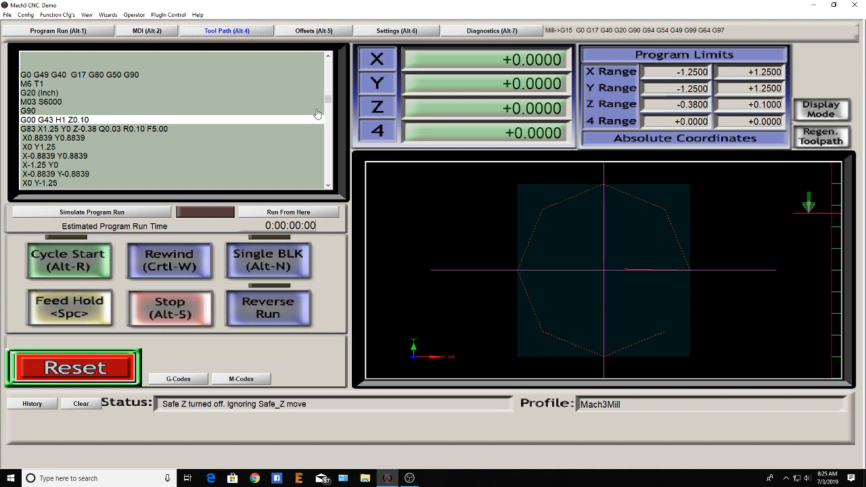
drag(327, 100, 327, 138)
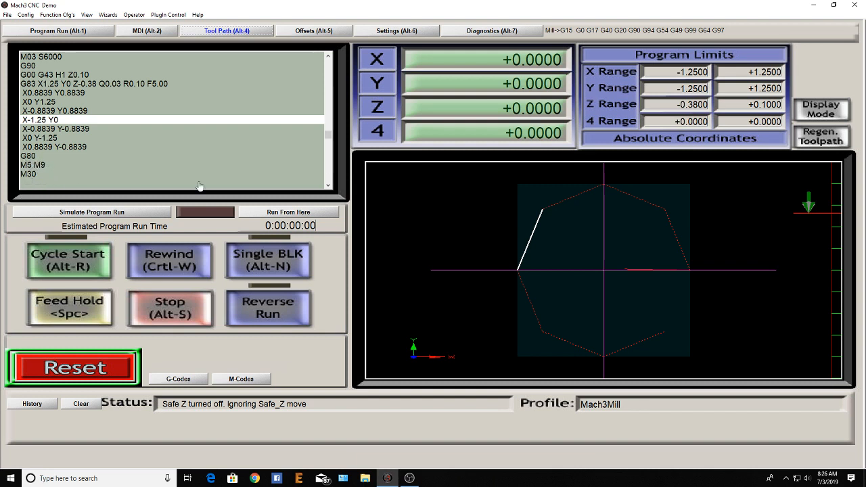
- Rewind the bolt pattern program to its first line and start the cycle
key(ctrl+w)
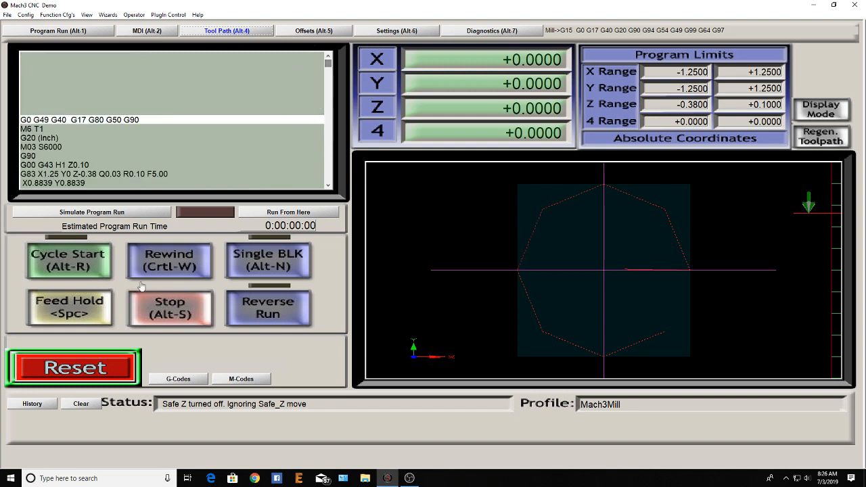
click(68, 268)
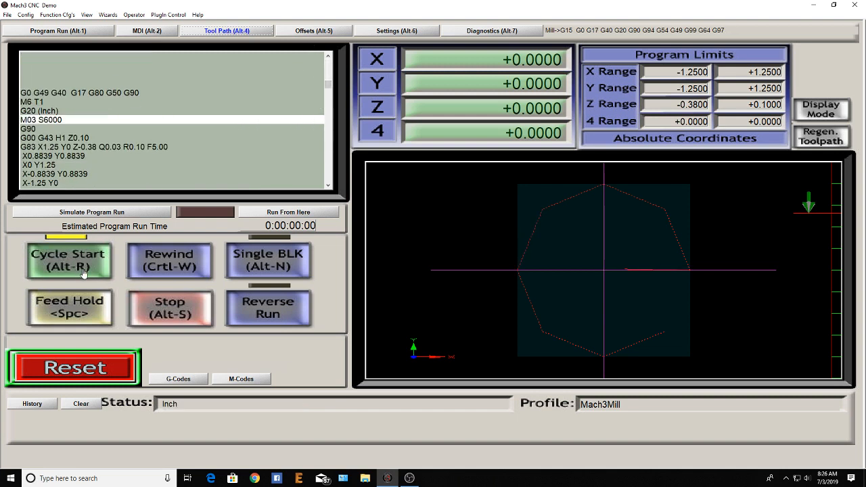